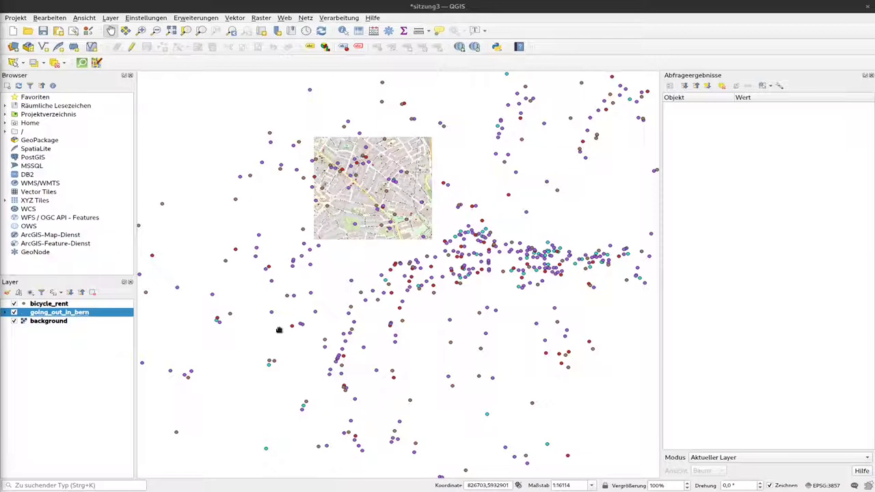
Pan and zoom the map around the bicycle_rent and going_out_in_bern points
drag(341, 208, 365, 311)
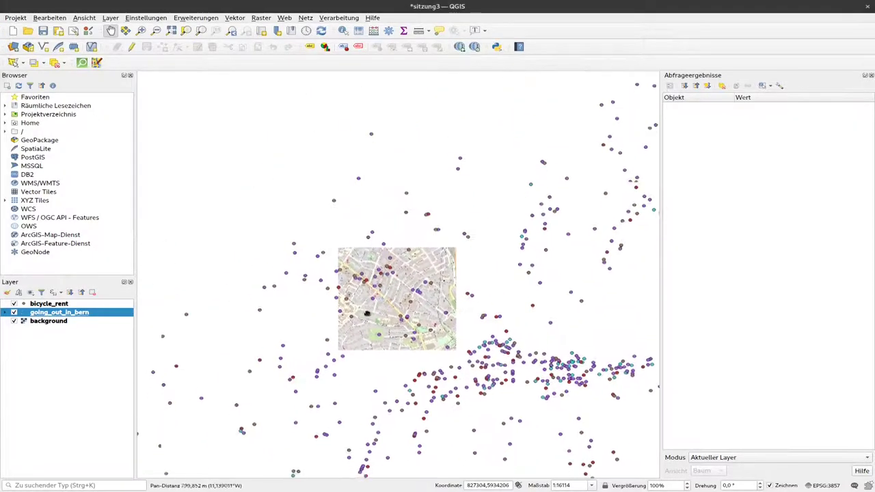
scroll(404, 295, up, 2)
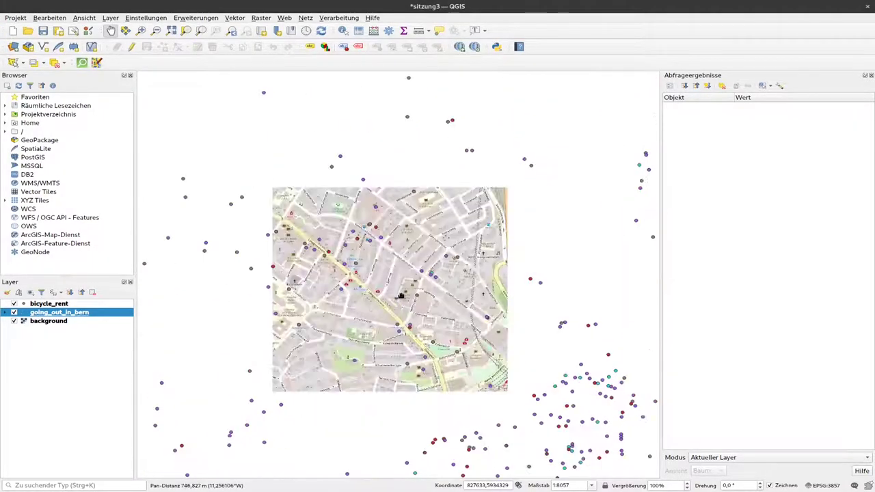
scroll(401, 295, down, 1)
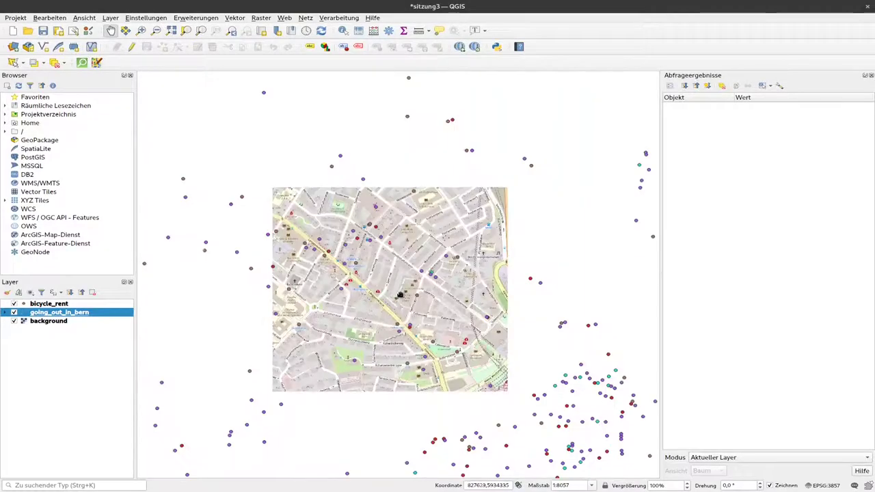
drag(402, 296, 444, 260)
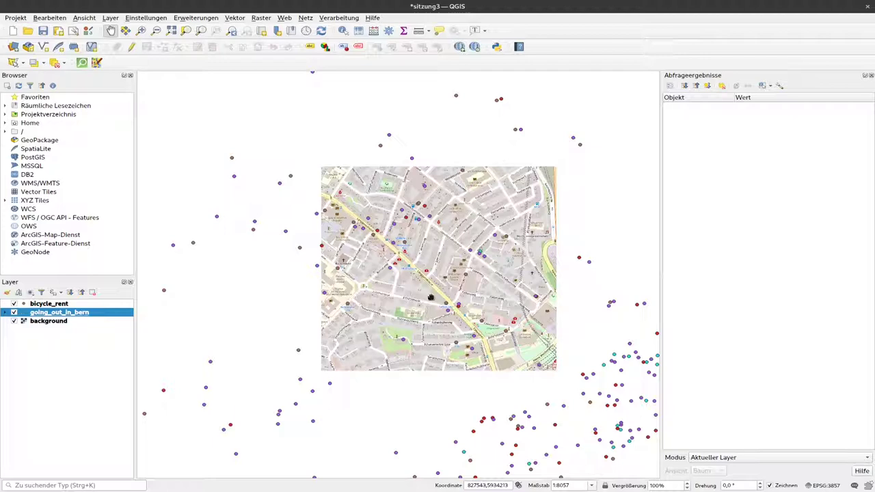
scroll(429, 296, down, 3)
drag(429, 295, 454, 300)
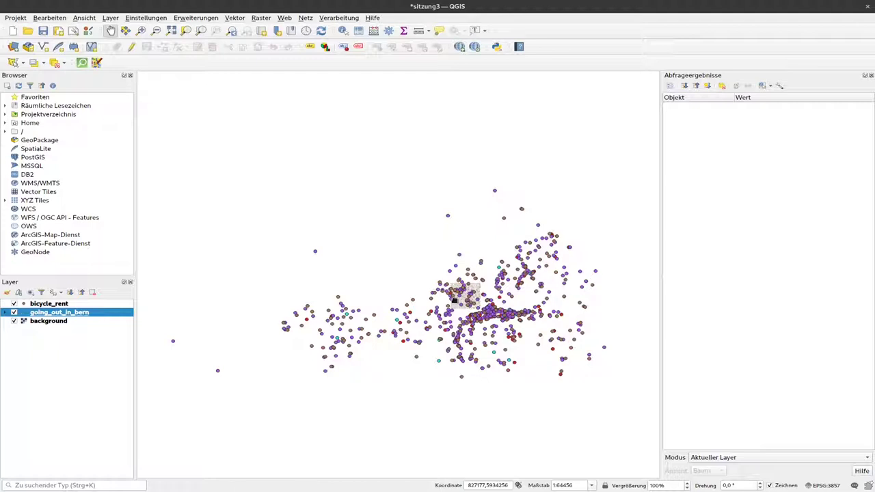
drag(481, 304, 438, 299)
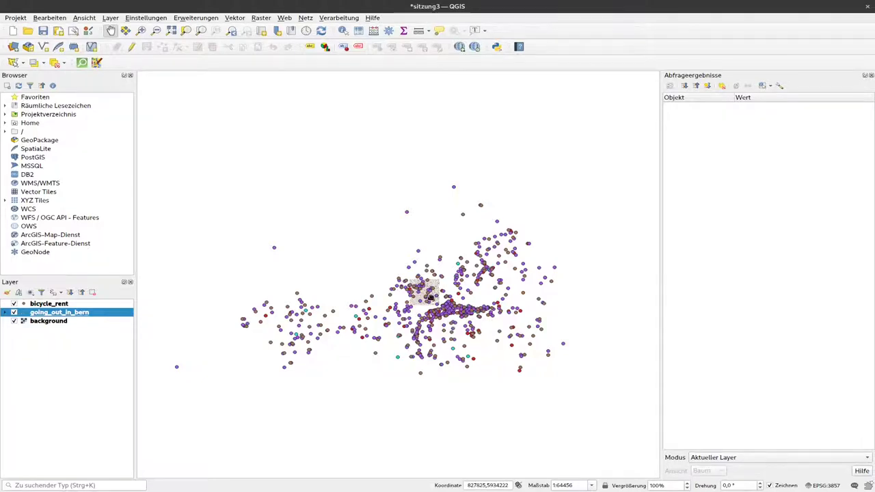
scroll(432, 294, up, 2)
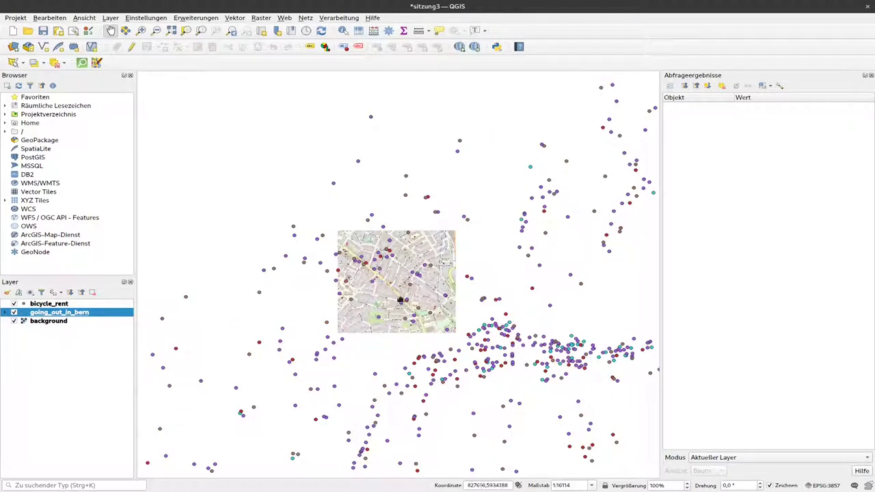
drag(399, 298, 450, 290)
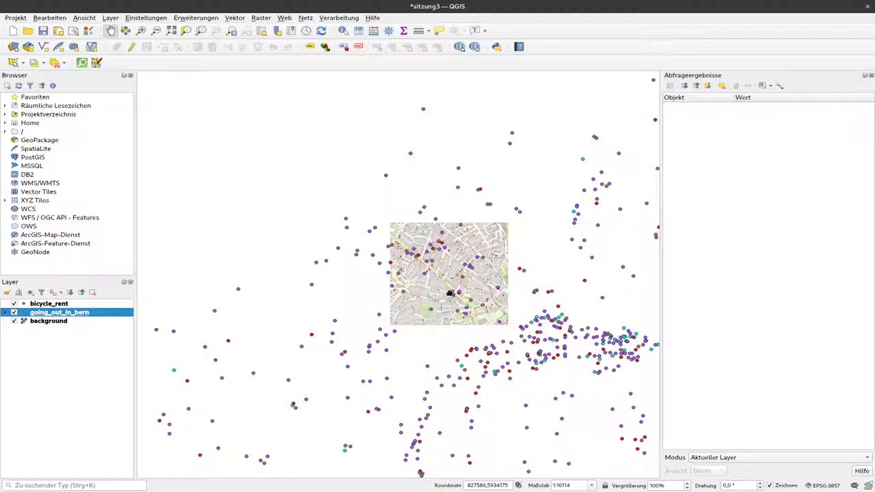
Bring up the Web menu's QuickMapServices provider list
click(305, 20)
mouse_move(290, 19)
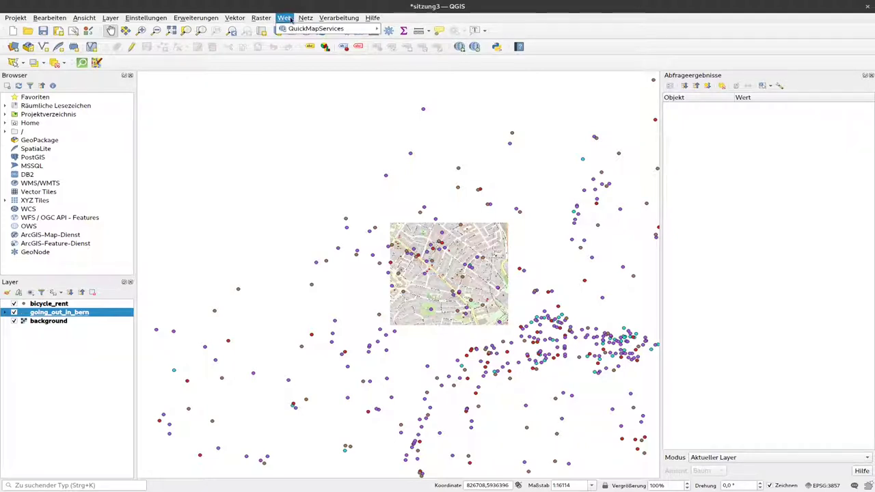
mouse_move(214, 19)
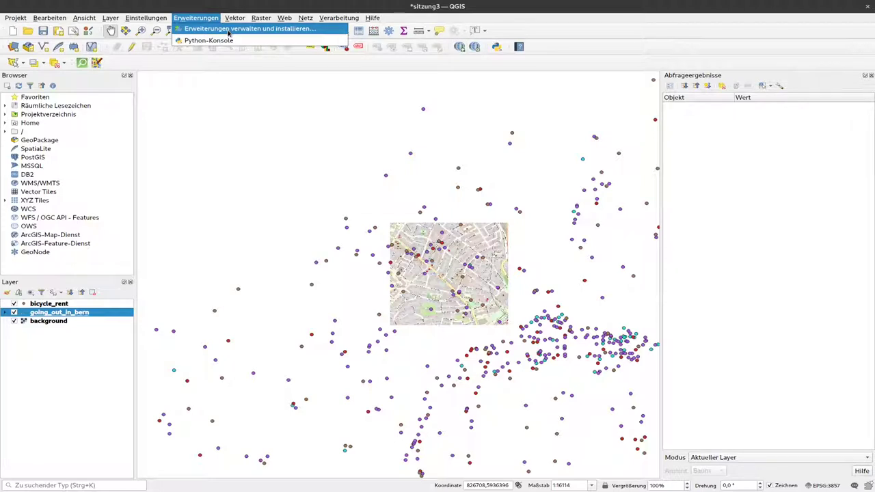
mouse_move(260, 19)
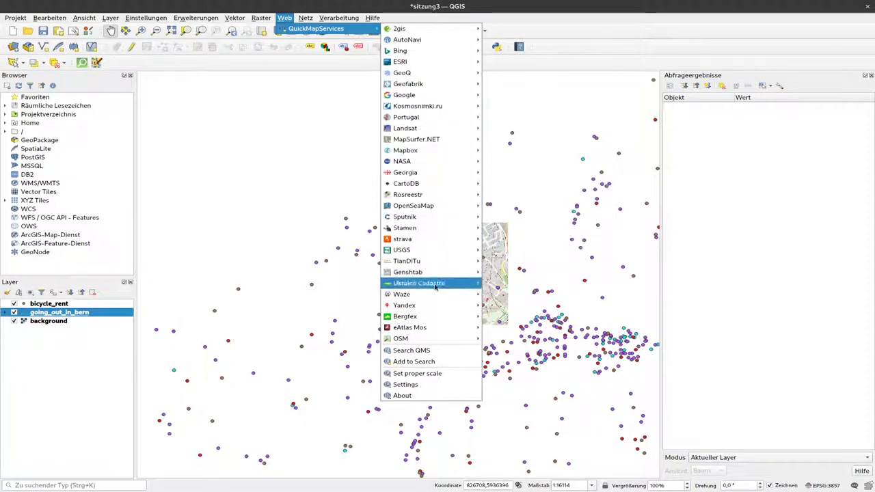
Show the Stamen submenu listing Stamen Terrain through Stamen Watercolor basemaps
mouse_move(441, 149)
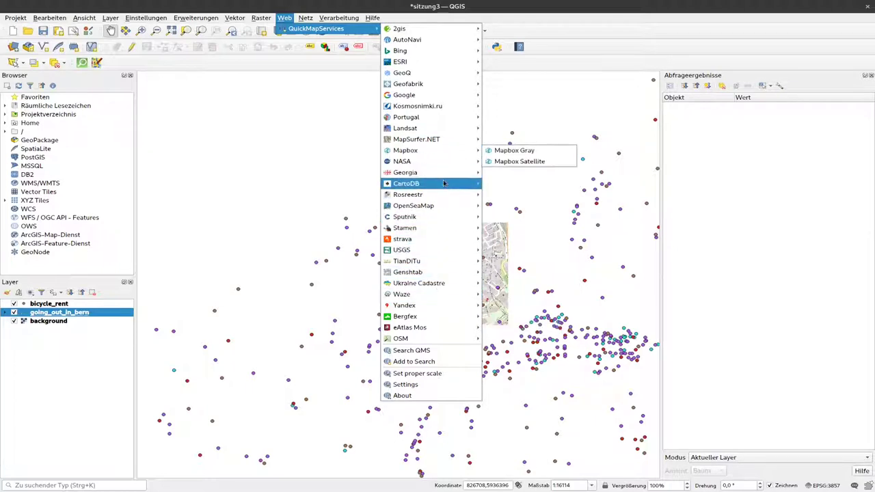
mouse_move(441, 166)
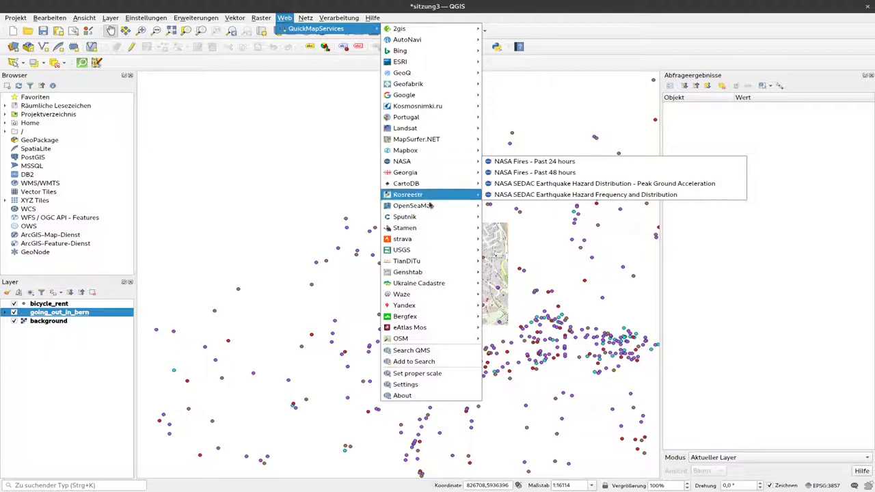
mouse_move(420, 228)
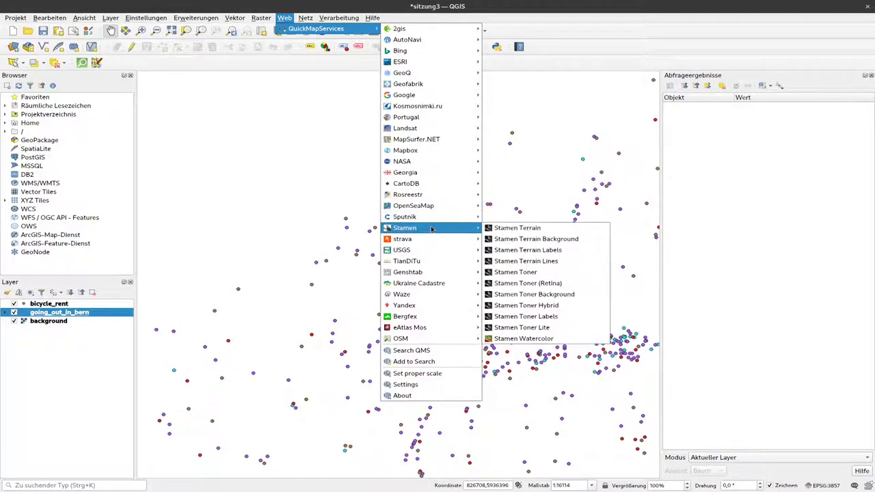
Add the Stamen Terrain Background basemap and untick the background layer
click(545, 240)
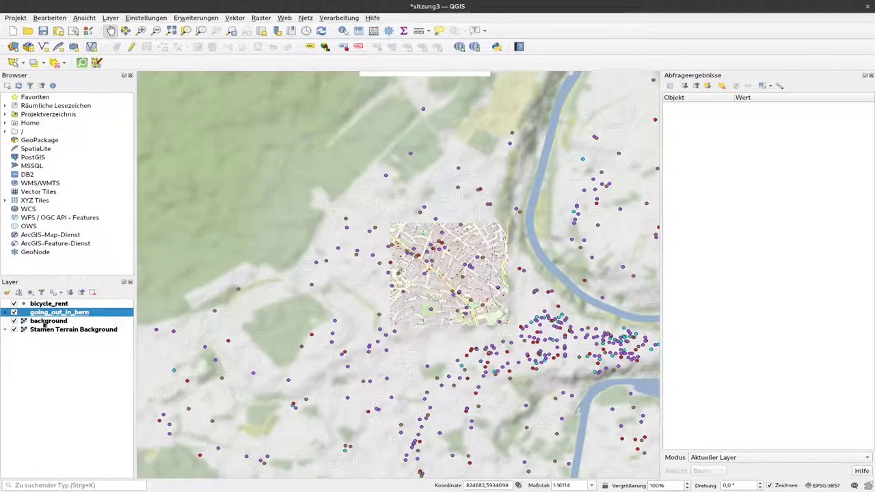
click(14, 320)
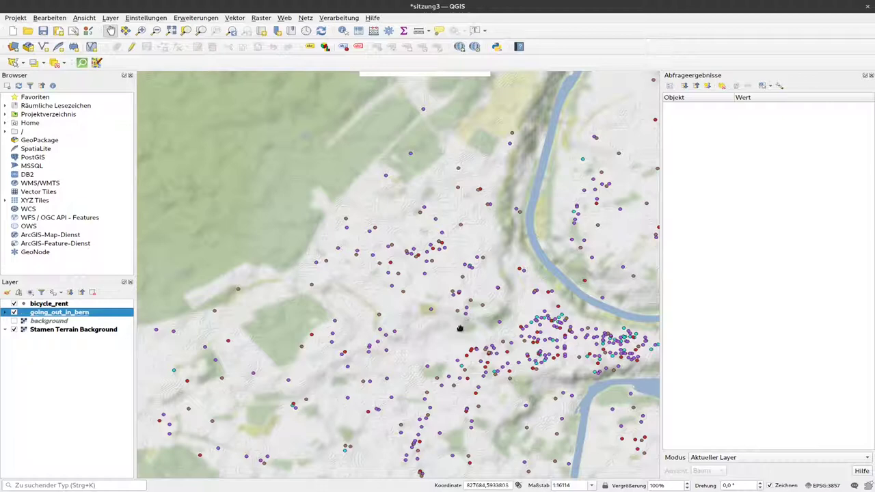
Zoom into Bern and pan the map toward the points
scroll(424, 321, down, 2)
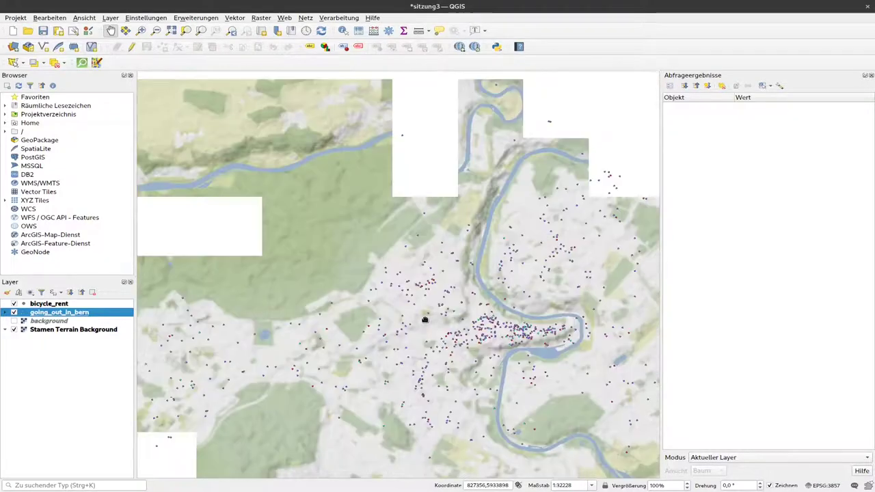
scroll(424, 321, down, 1)
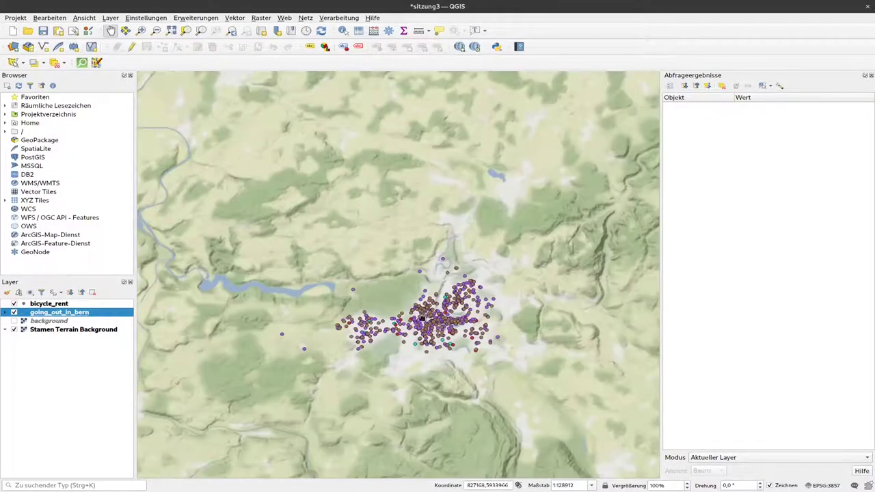
drag(424, 321, 452, 248)
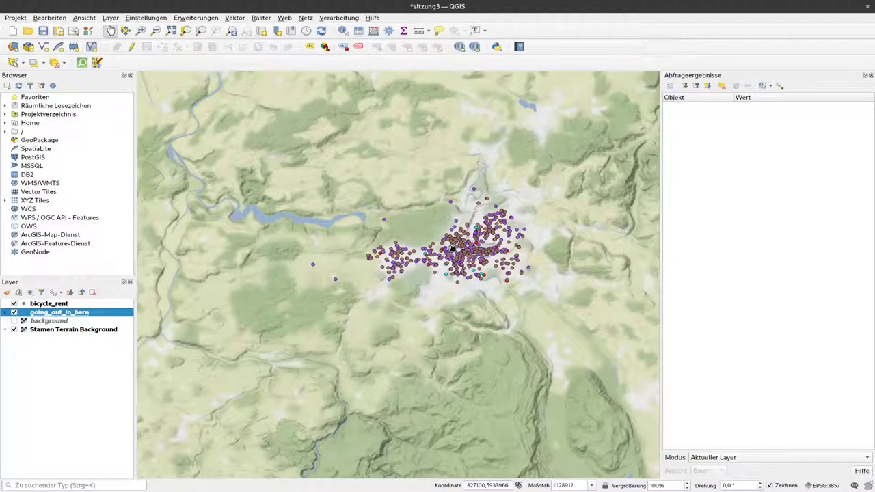
scroll(452, 248, down, 1)
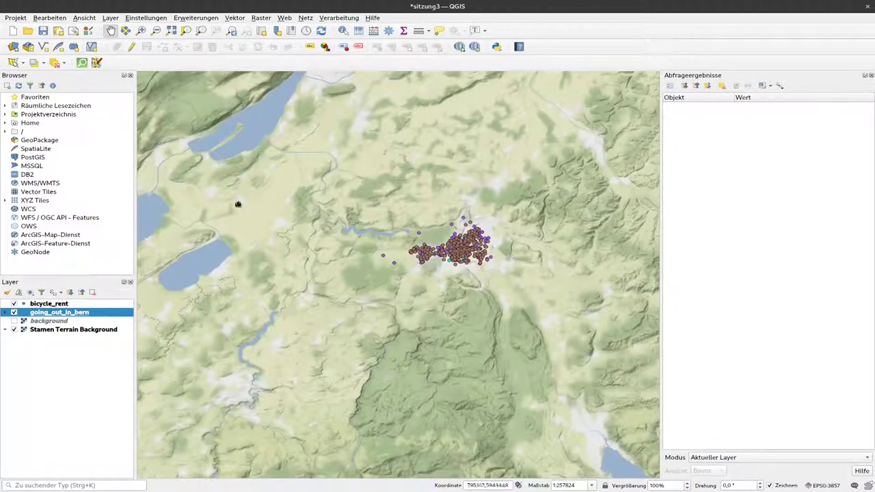
scroll(465, 250, up, 1)
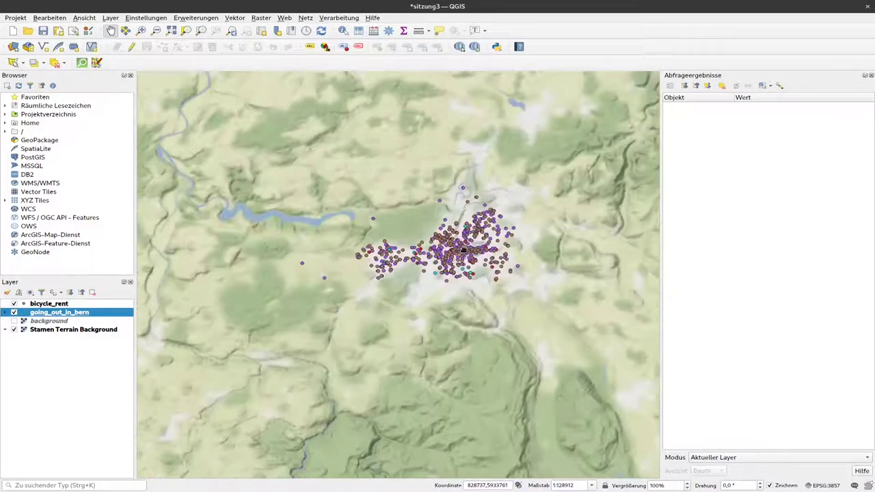
scroll(463, 249, up, 1)
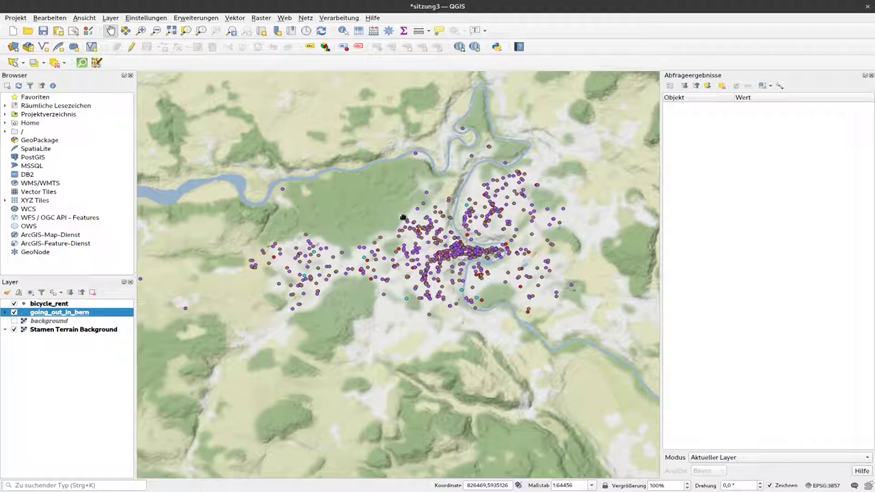
scroll(418, 311, down, 4)
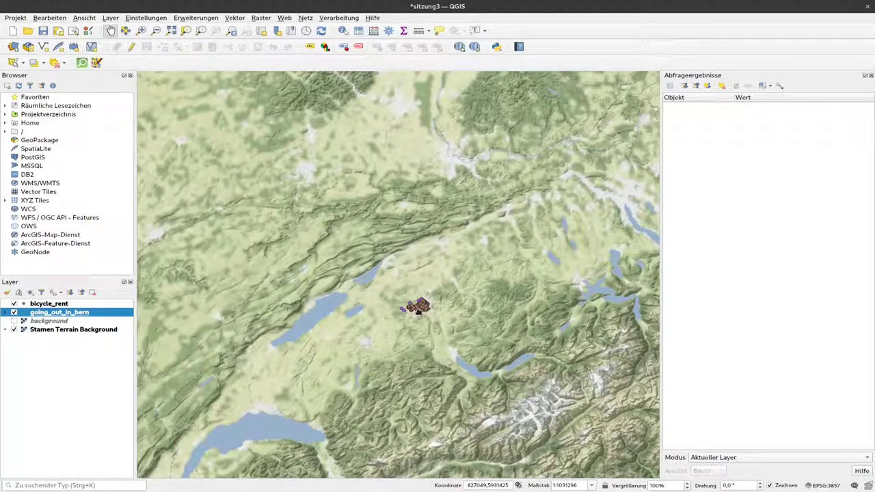
scroll(418, 311, down, 3)
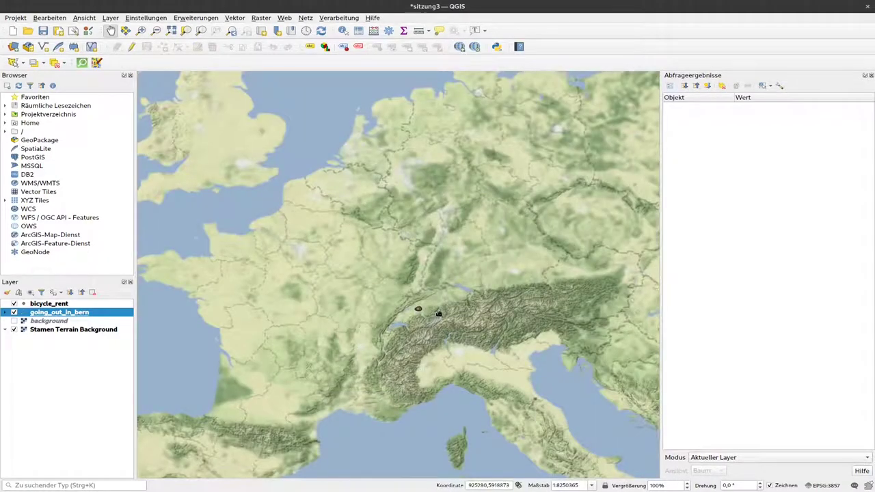
Turn the background layer back on and zoom to street level near Sennweg, about 1:1007
click(14, 321)
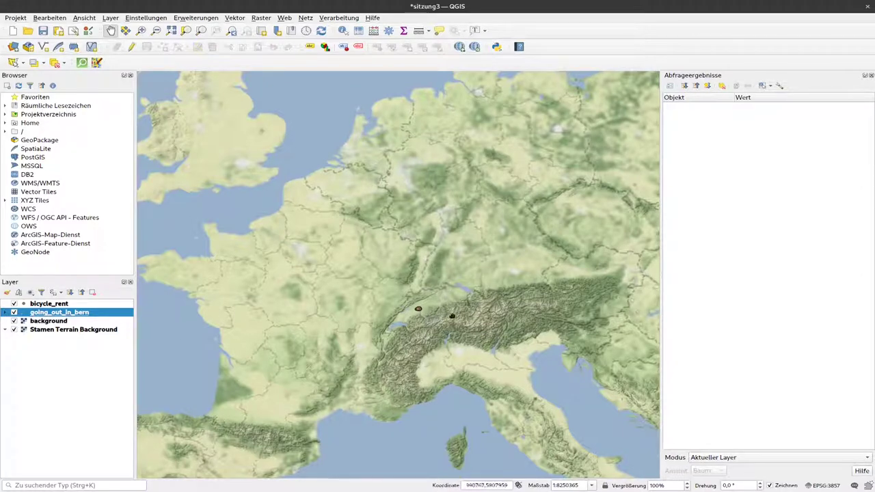
scroll(417, 309, up, 3)
scroll(418, 310, up, 4)
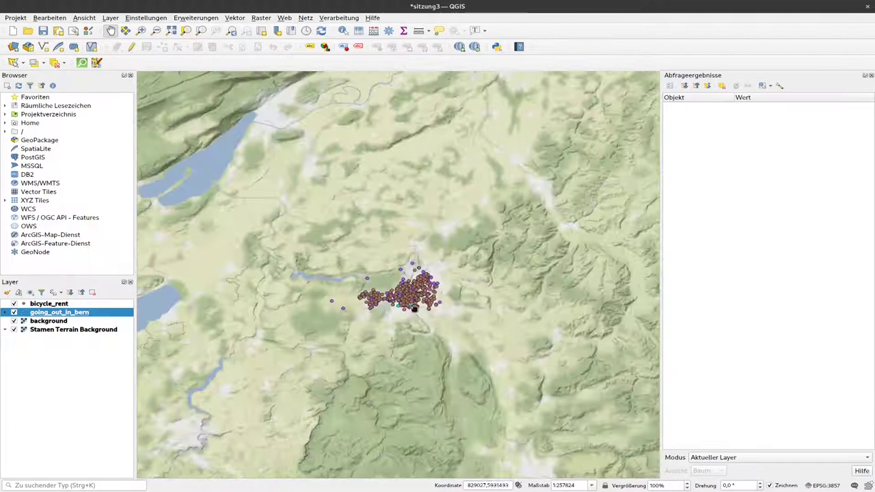
drag(379, 251, 427, 281)
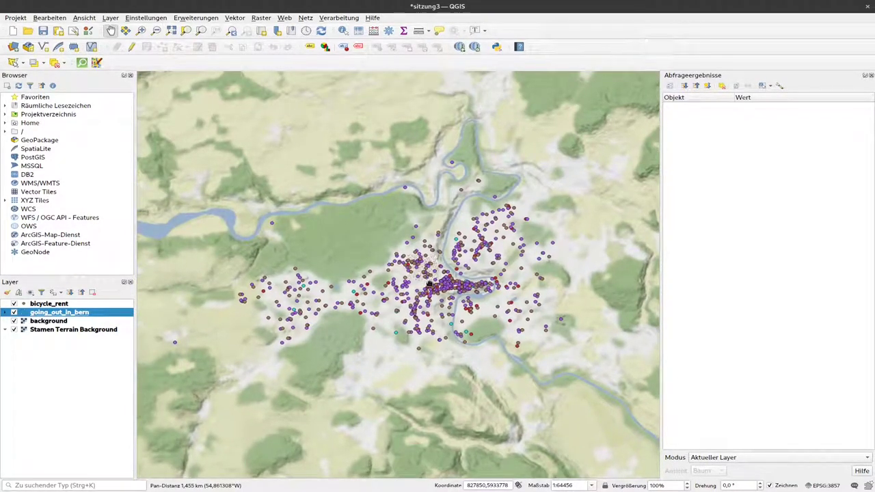
scroll(430, 284, up, 1)
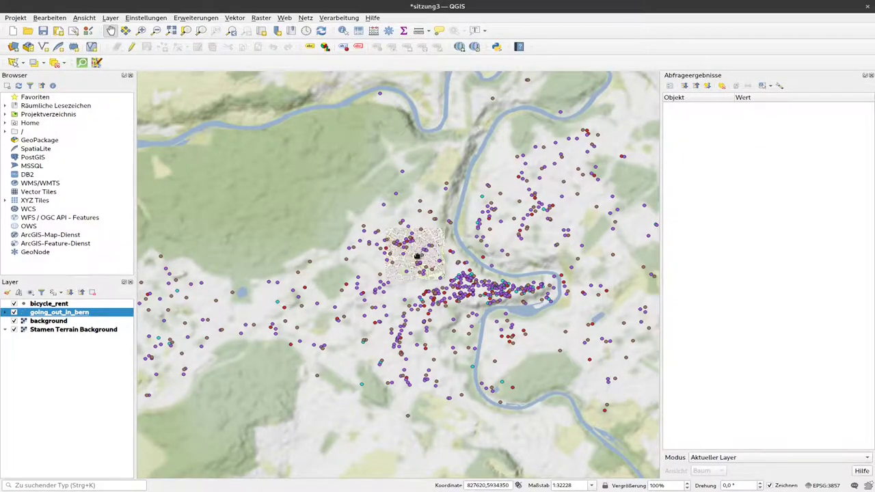
scroll(418, 254, up, 4)
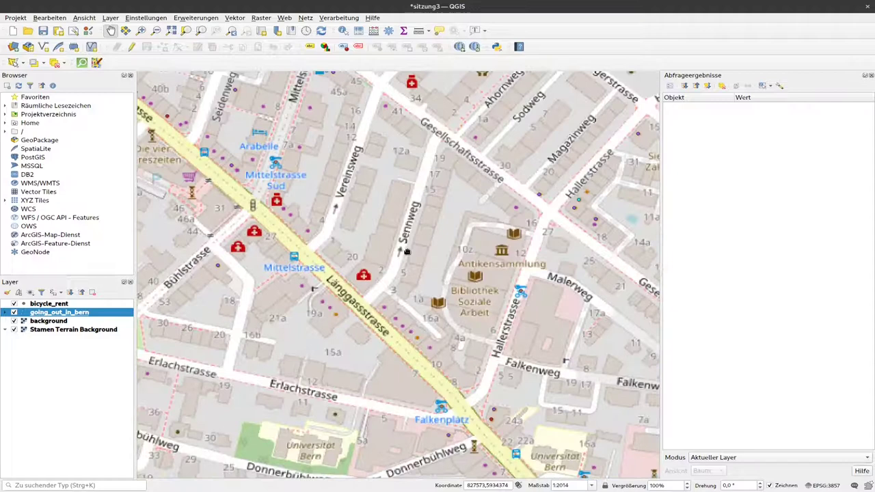
scroll(407, 251, up, 1)
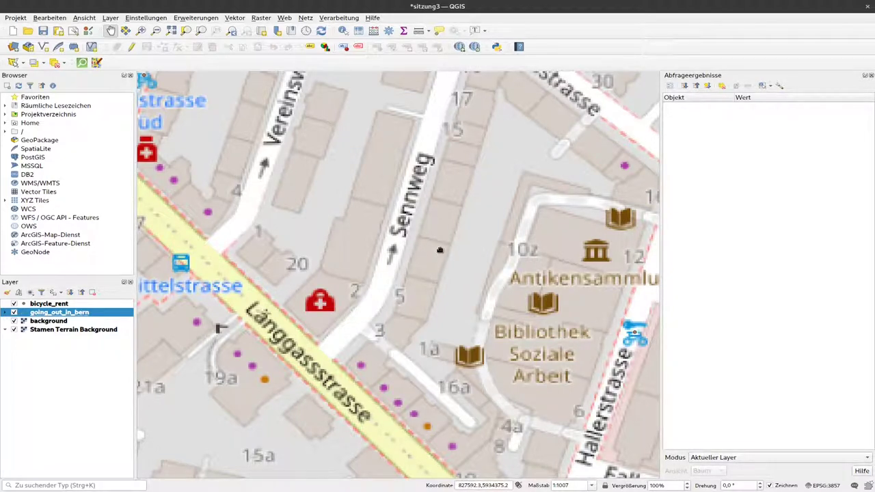
Untick the background layer, keep going_out_in_bern visible, and zoom to 1:2014
click(14, 313)
click(14, 312)
click(14, 320)
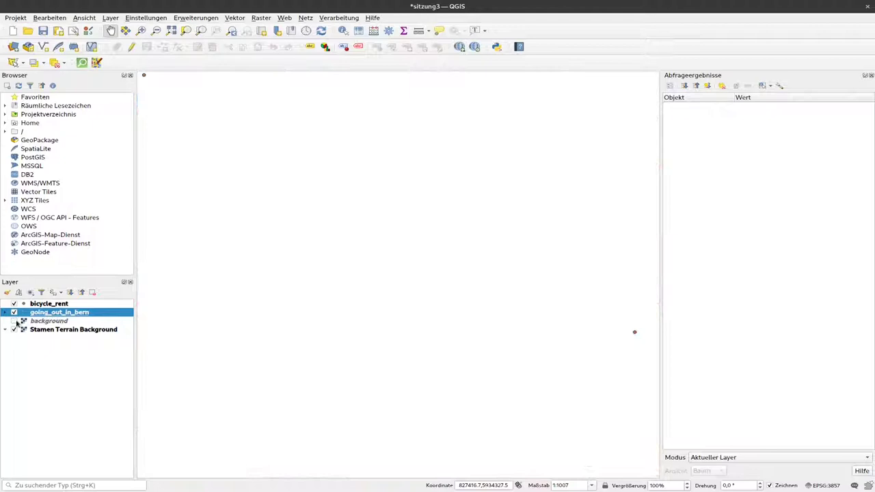
scroll(406, 299, down, 2)
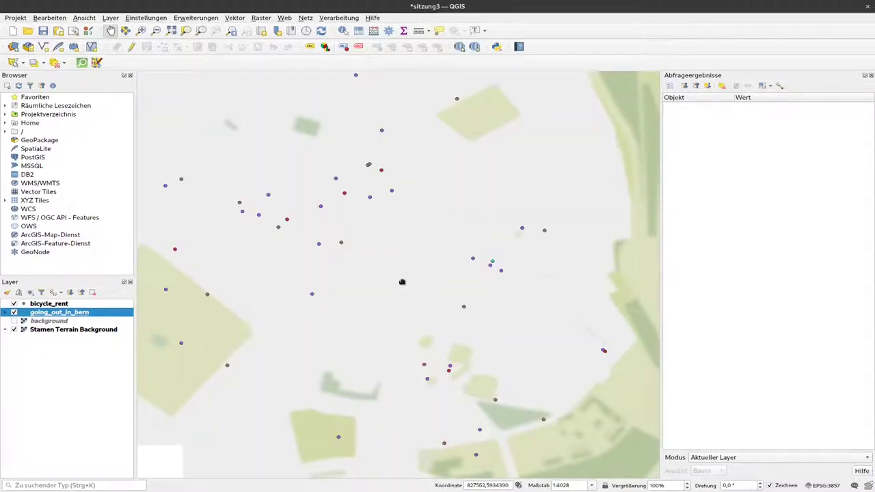
scroll(395, 271, up, 1)
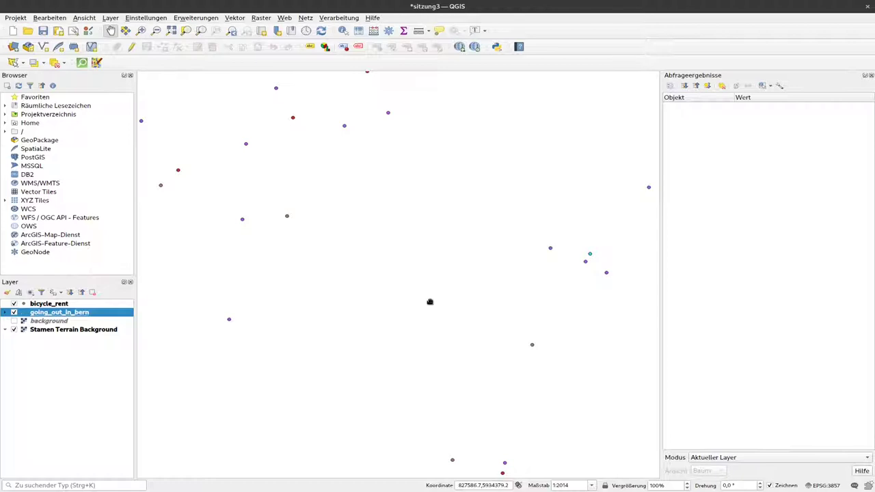
Add Positron from the QuickMapServices CartoDB submenu as a new basemap layer
click(283, 19)
mouse_move(343, 28)
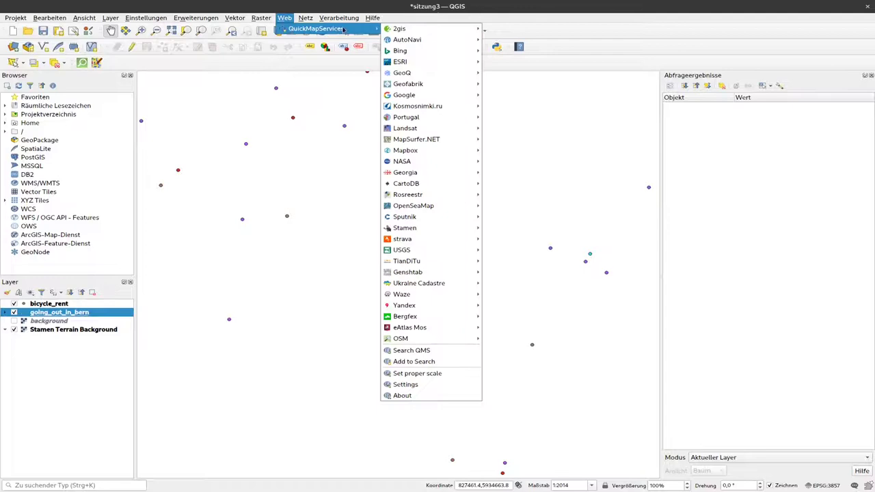
mouse_move(449, 218)
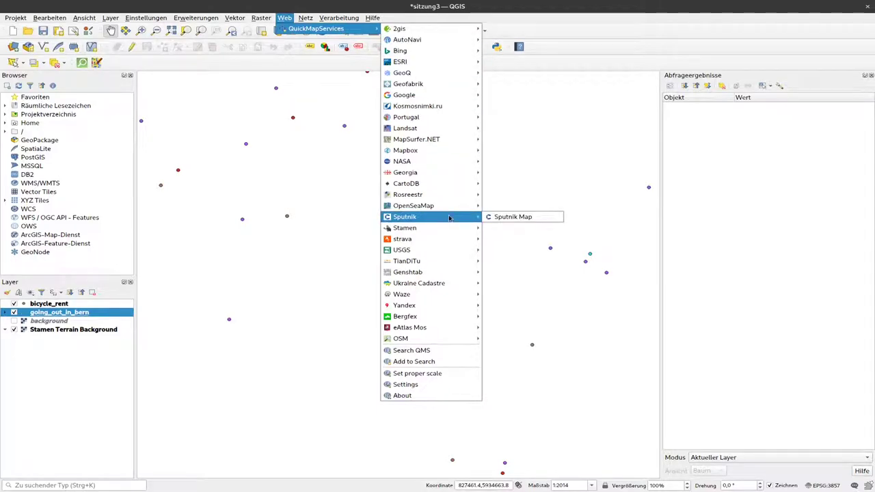
mouse_move(429, 187)
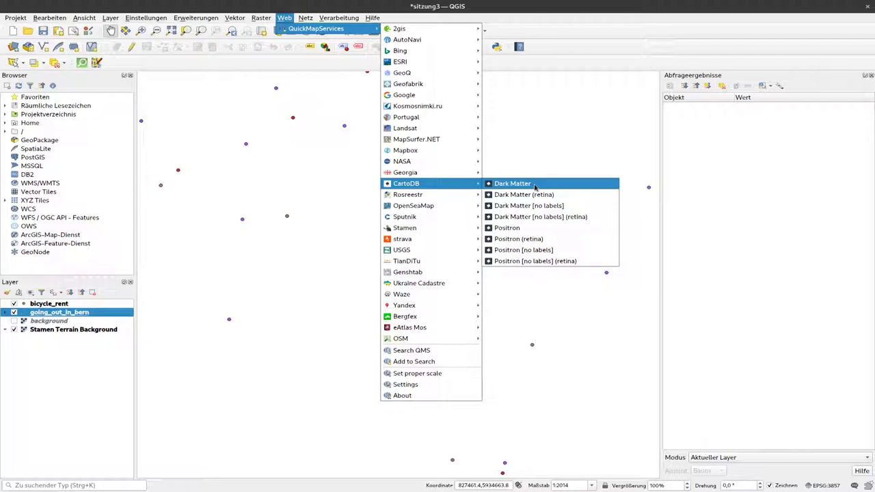
click(529, 234)
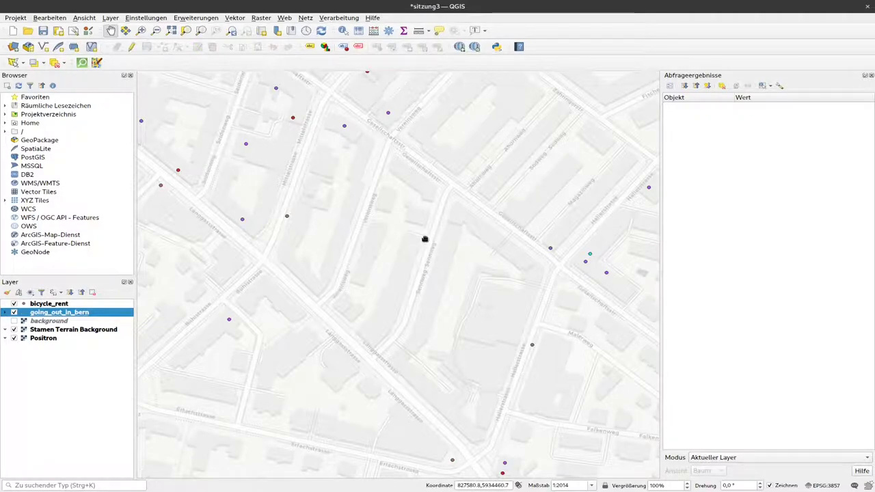
Untick Stamen Terrain Background, then zoom and pan to centre Bern over the Positron streets
scroll(424, 238, down, 1)
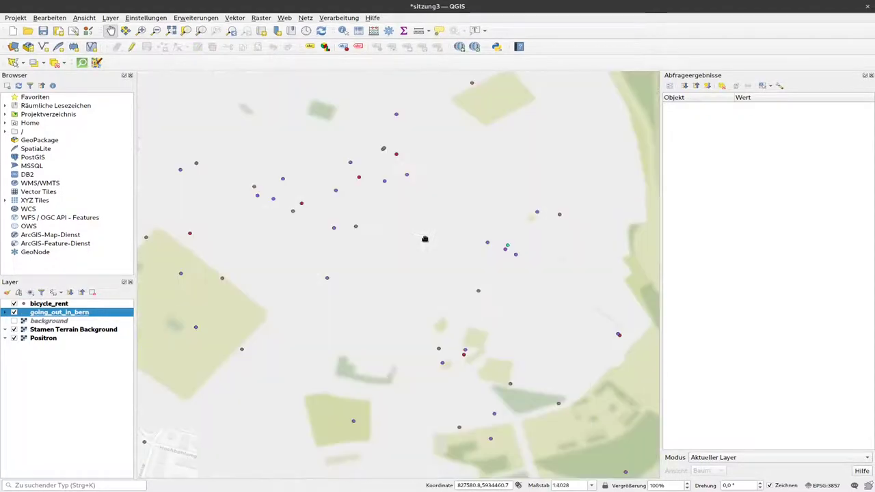
click(15, 330)
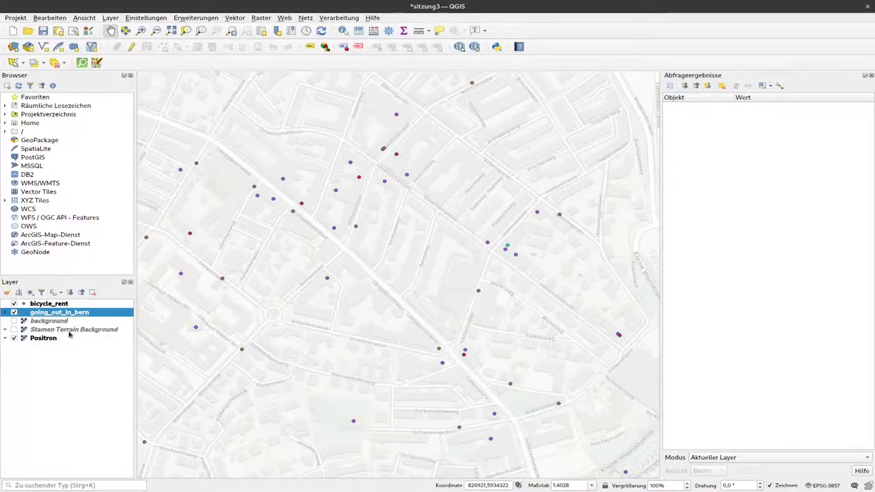
scroll(390, 268, down, 2)
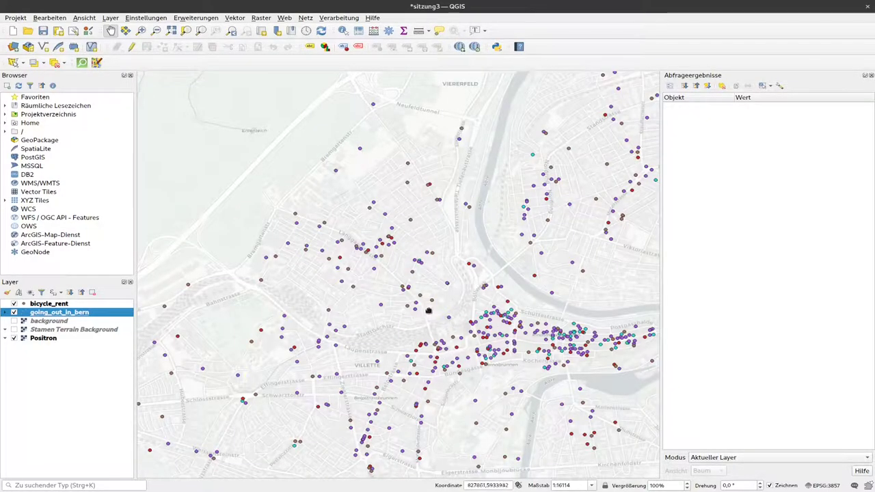
drag(428, 311, 382, 257)
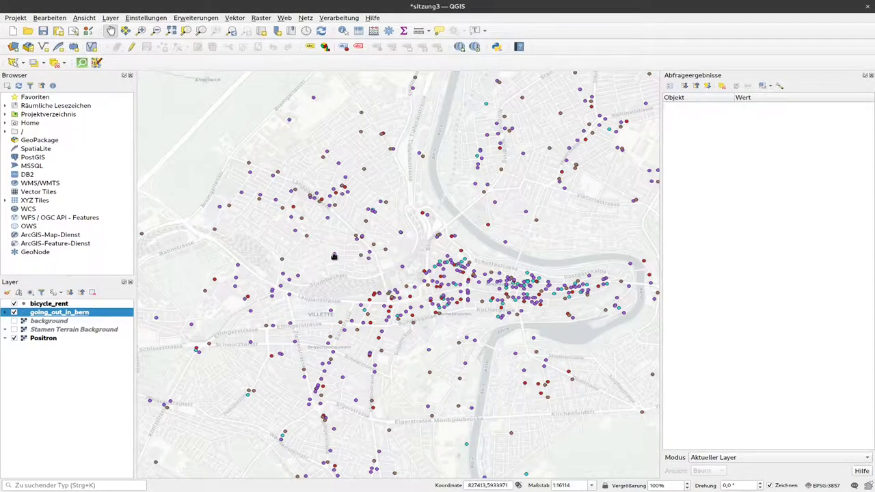
scroll(334, 254, up, 1)
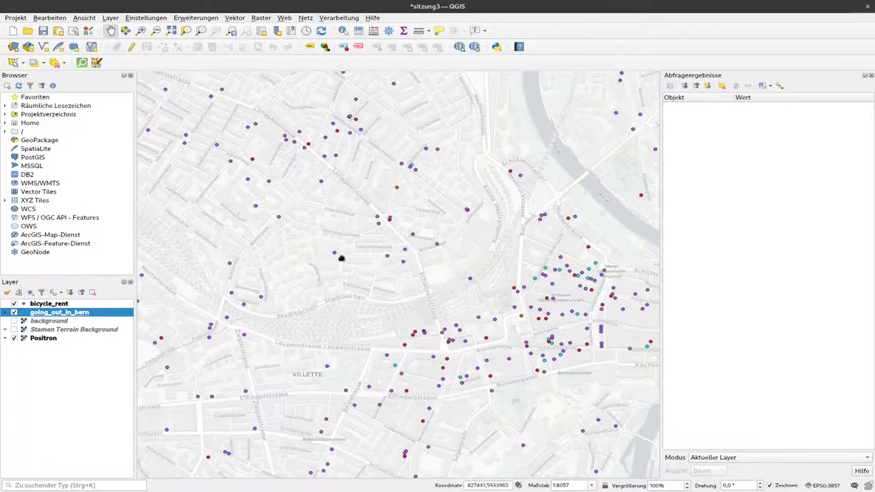
scroll(368, 258, up, 1)
scroll(368, 259, up, 1)
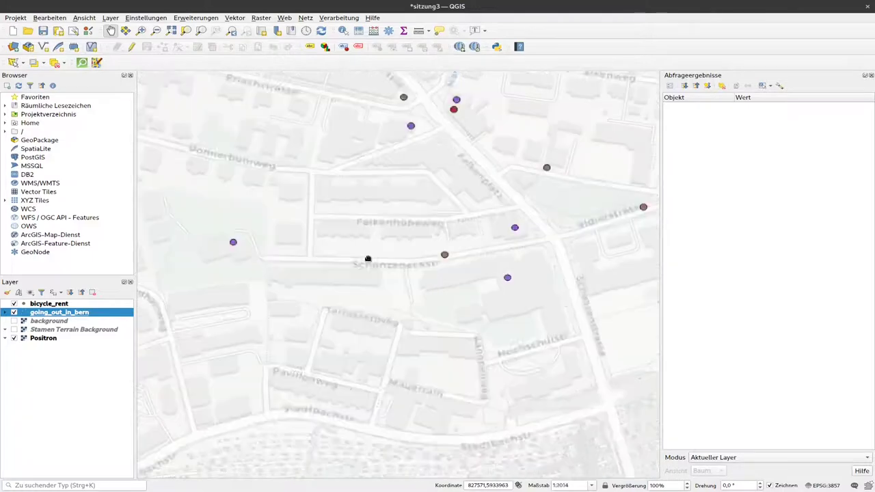
scroll(368, 258, down, 2)
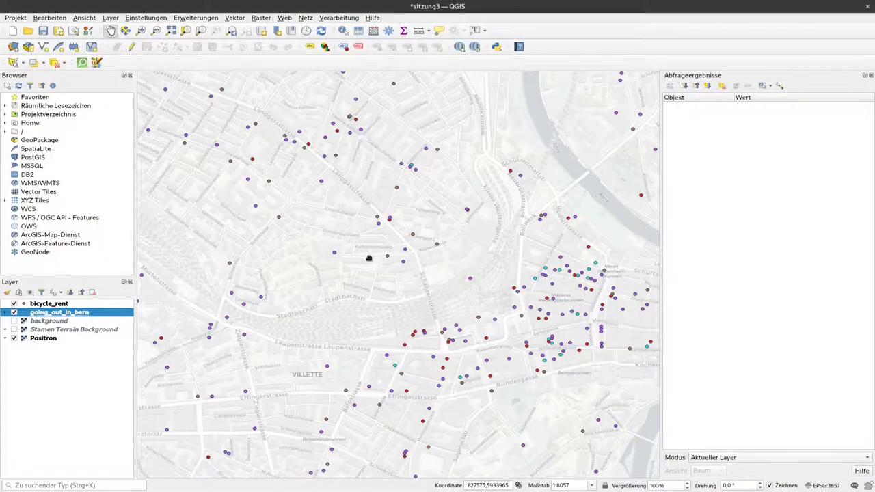
scroll(369, 259, down, 1)
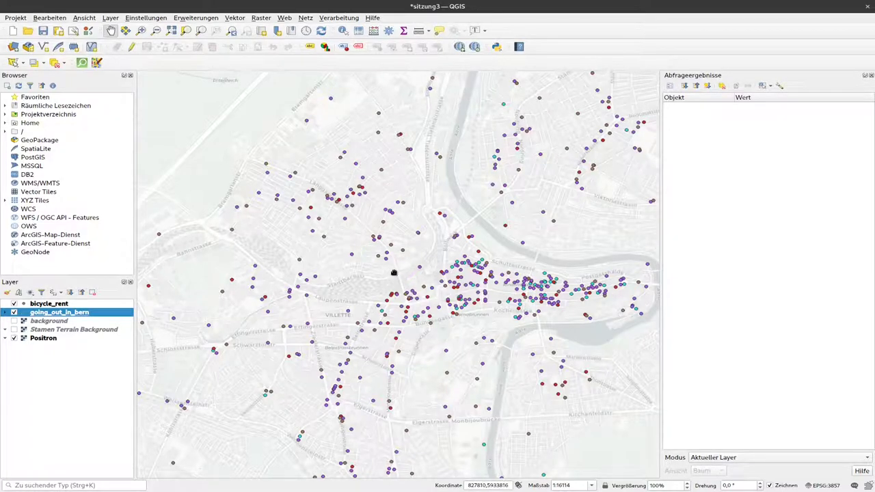
Browse the QuickMapServices providers without adding one, then zoom out to 1:32228
click(285, 18)
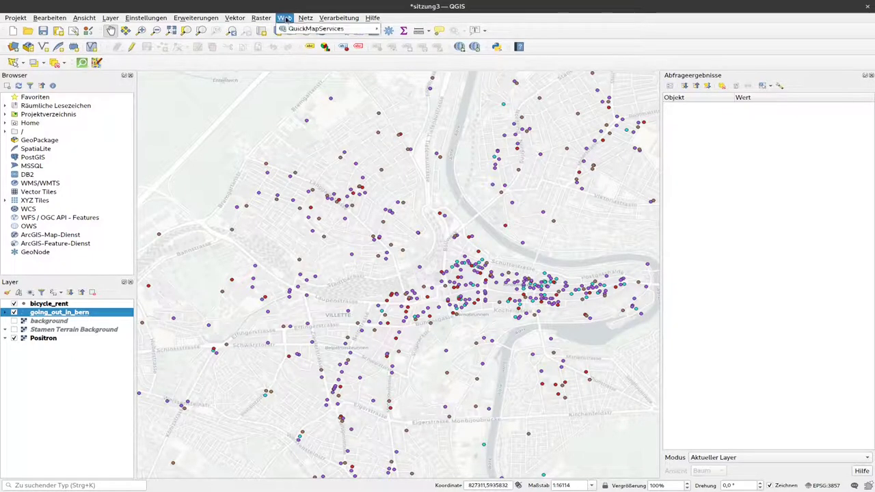
mouse_move(296, 28)
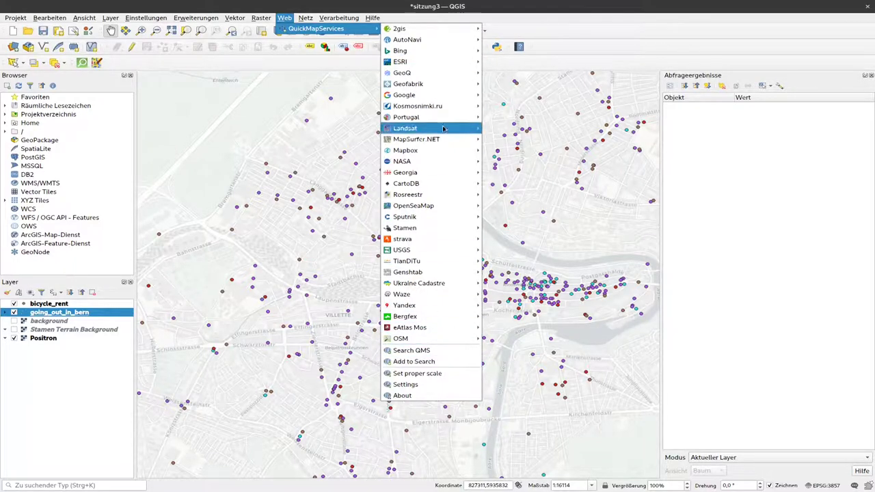
mouse_move(413, 286)
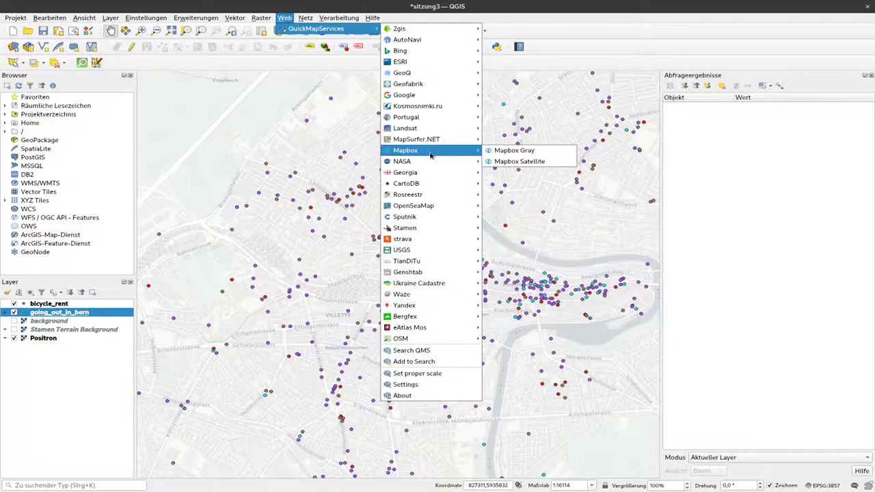
click(285, 18)
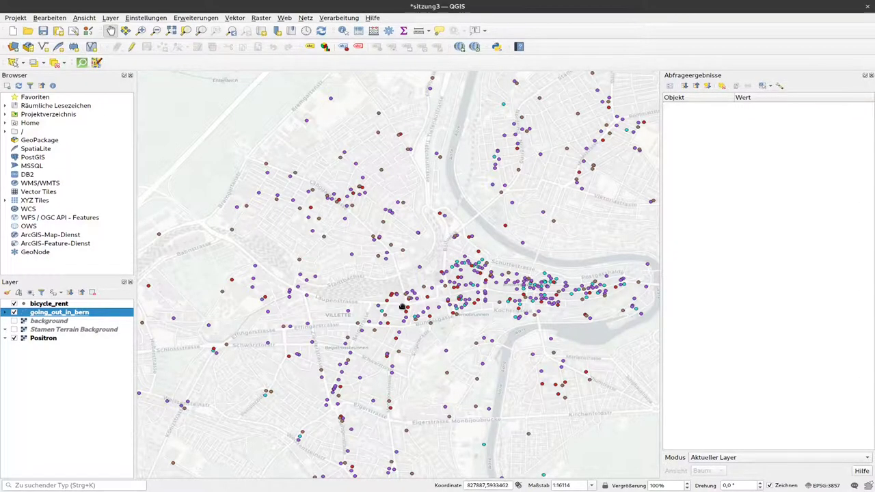
scroll(402, 304, down, 1)
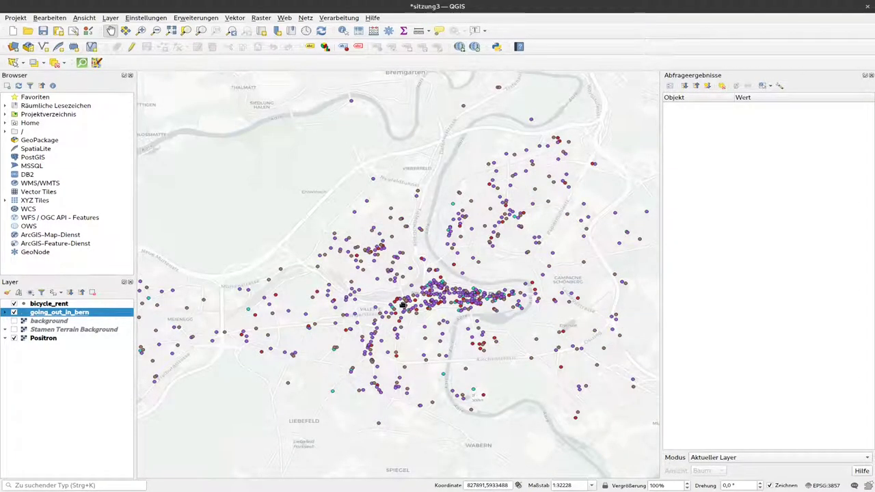